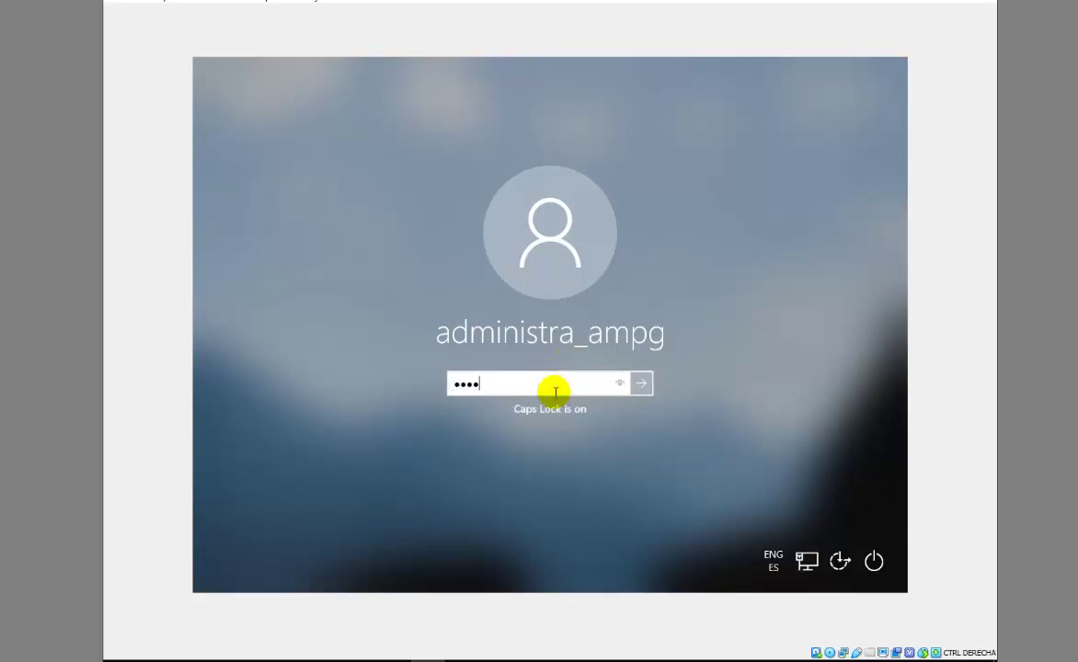
# - Sign in to the Windows account with the password already entered and return to the plain desktop
pyautogui.press('Return')
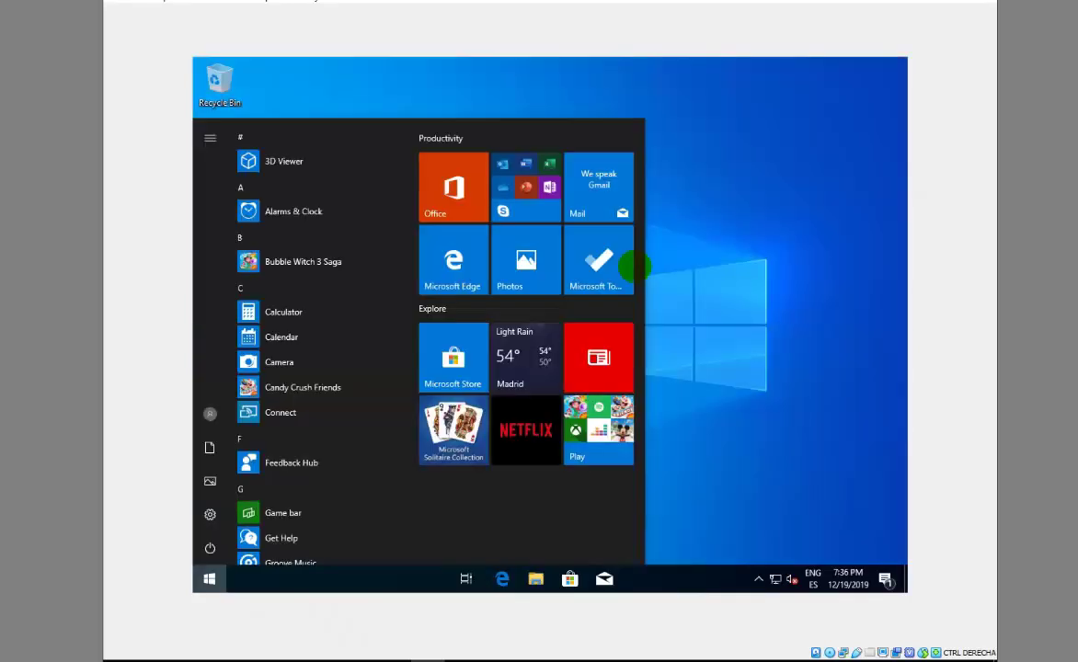
pyautogui.click(735, 190)
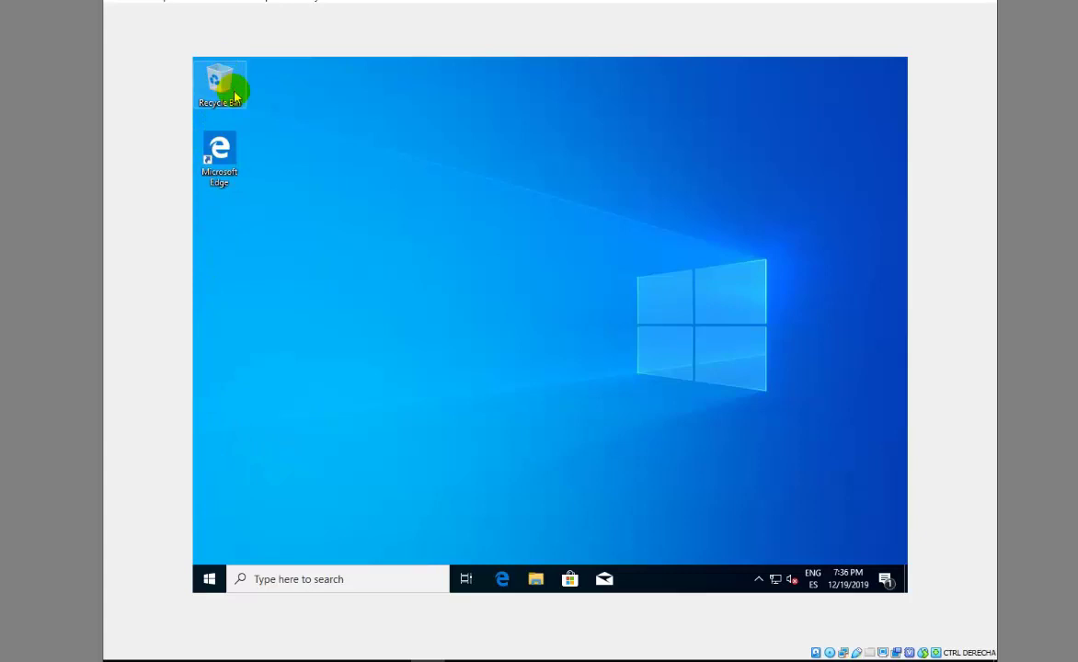
# - Examine the interface language in the Start menu and in File Explorer
pyautogui.click(211, 577)
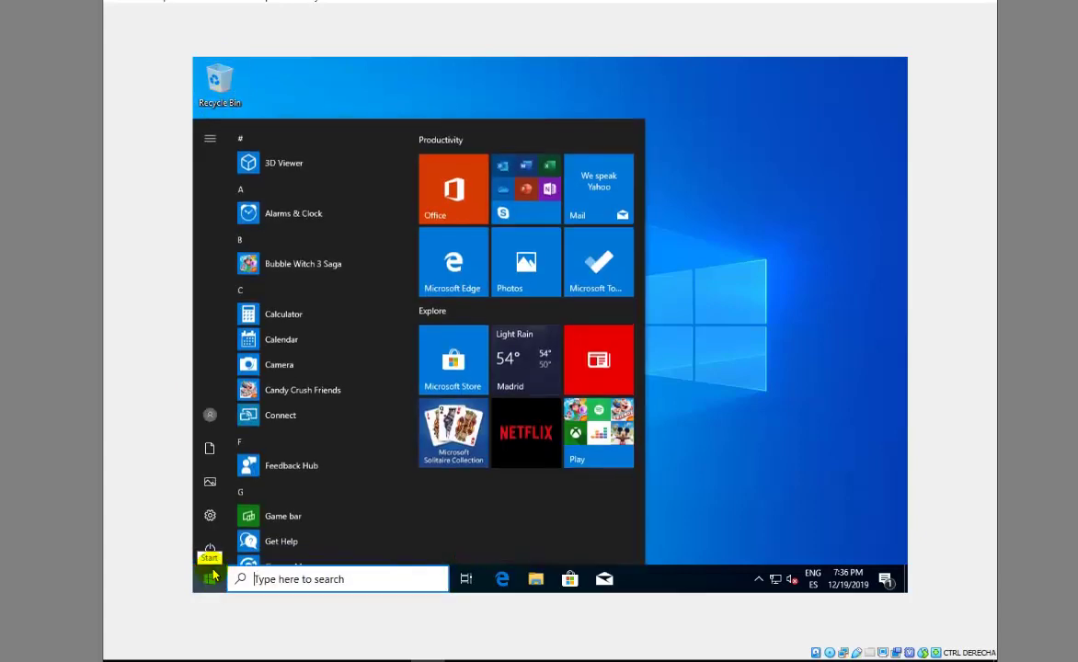
pyautogui.click(611, 524)
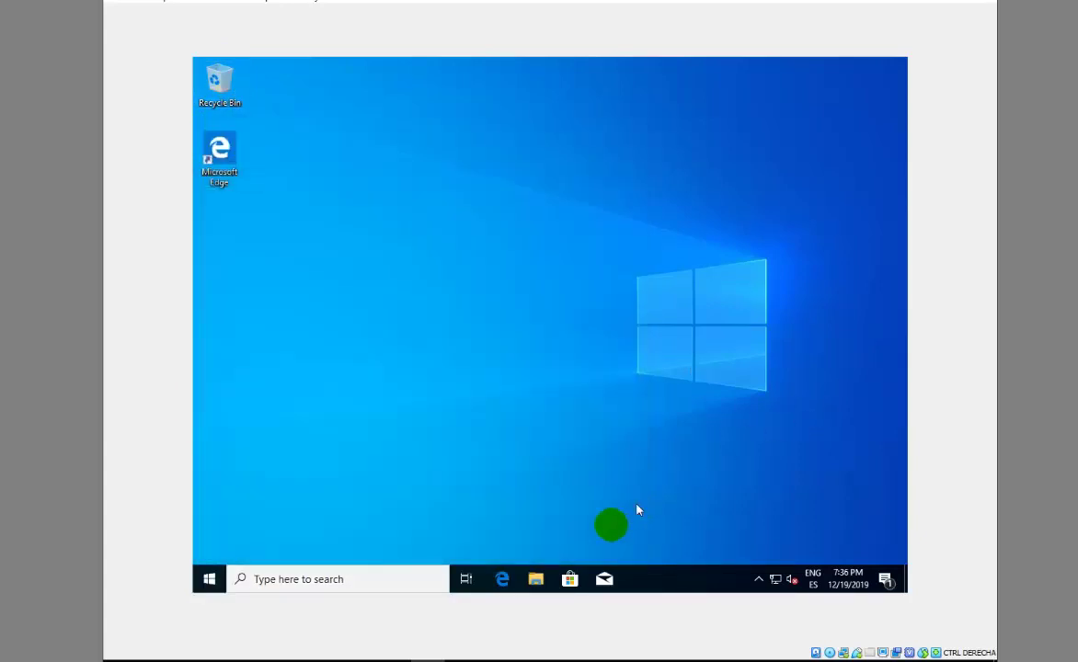
pyautogui.click(534, 581)
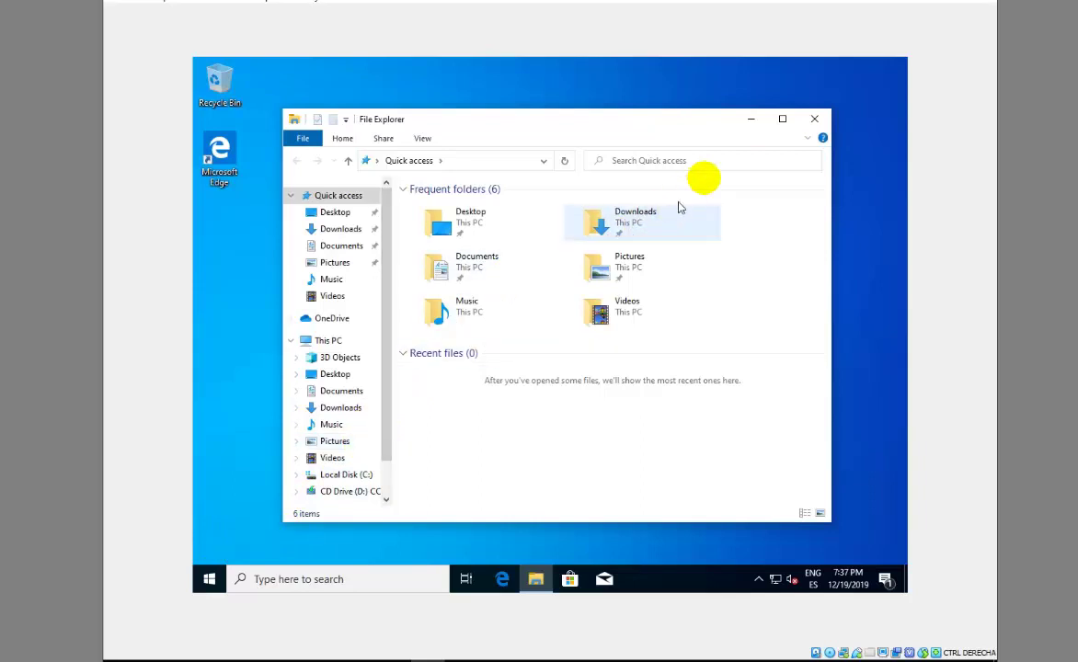
pyautogui.click(816, 119)
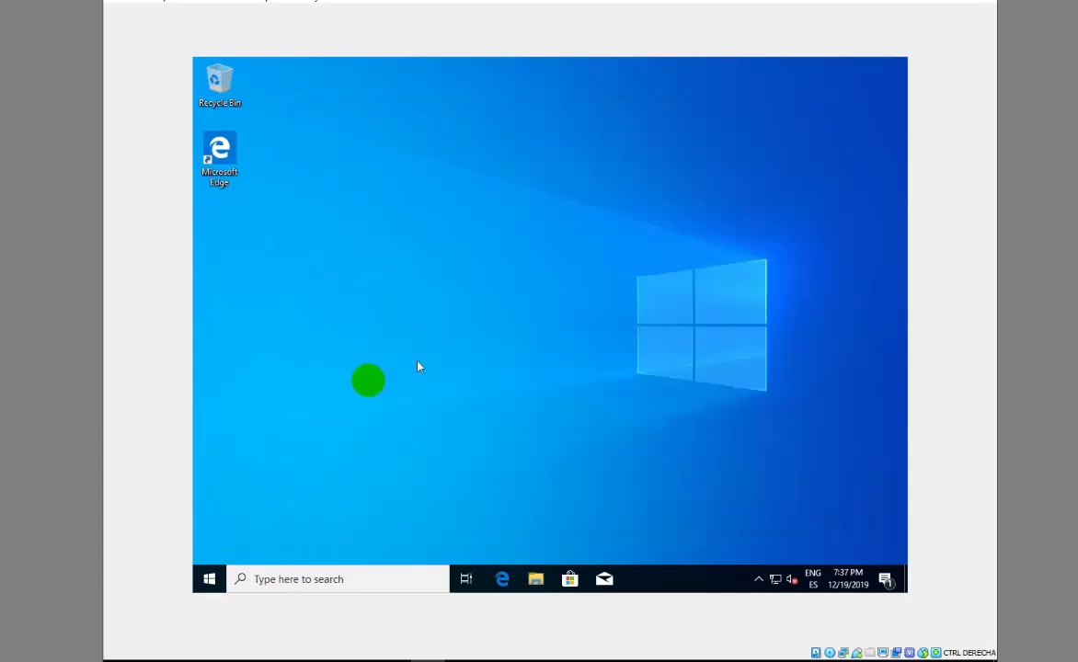
# - Open the Language page of the Time & Language settings
pyautogui.click(210, 581)
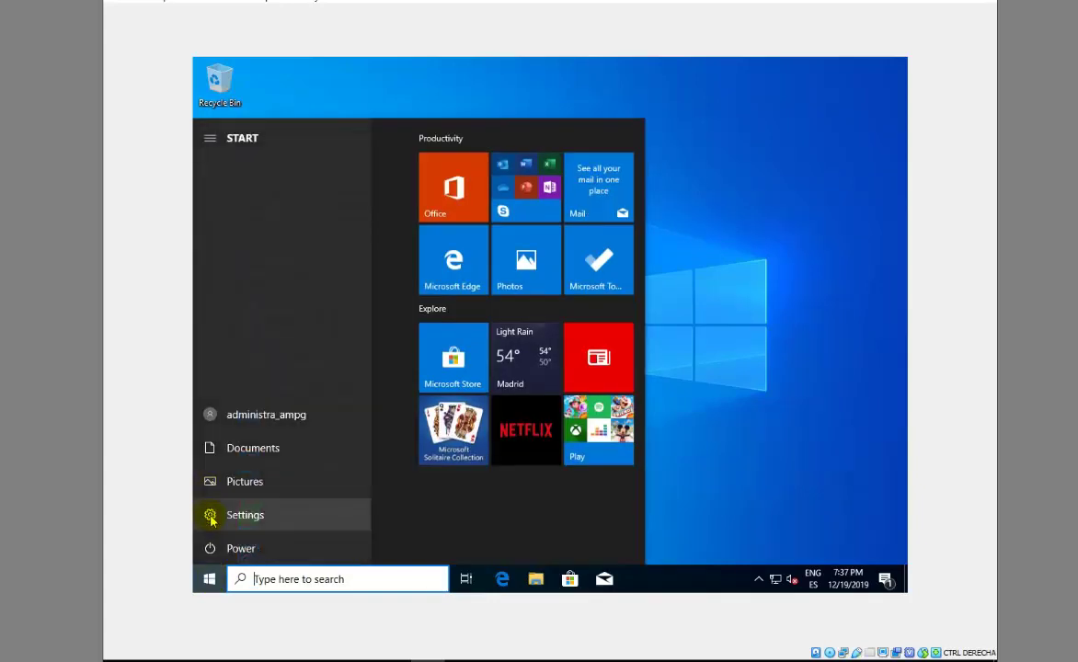
pyautogui.click(209, 517)
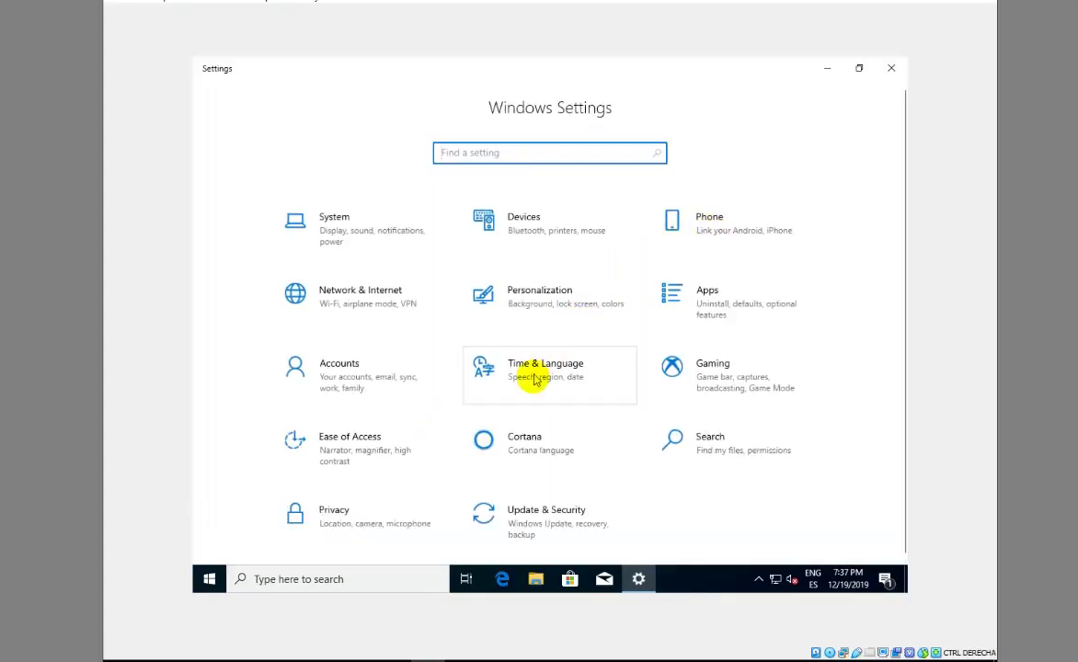
pyautogui.click(536, 383)
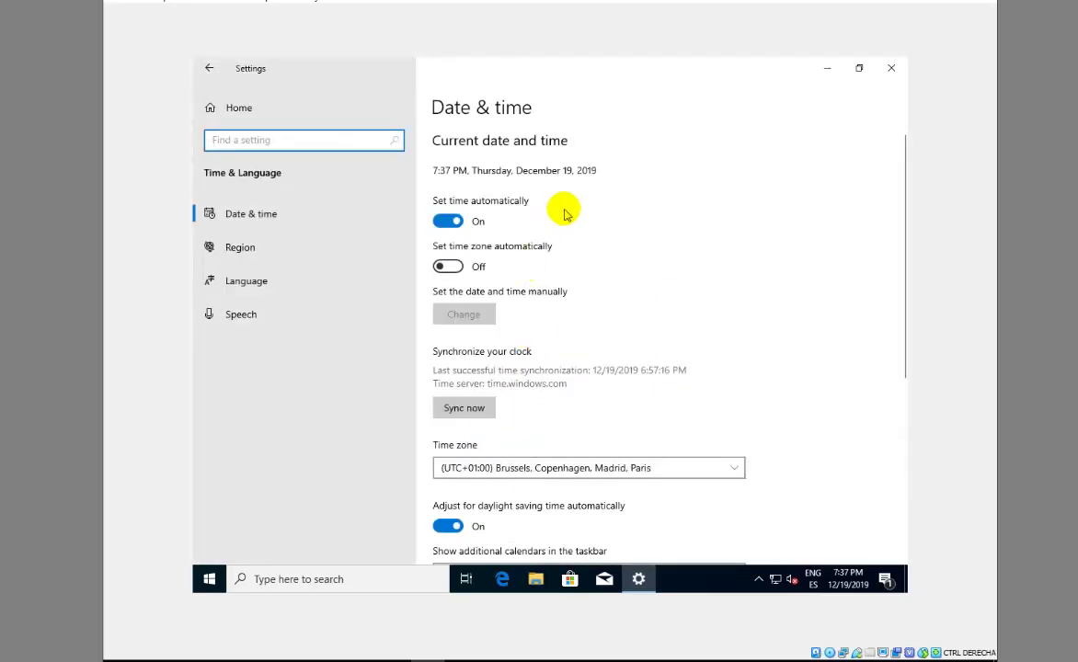
pyautogui.click(205, 72)
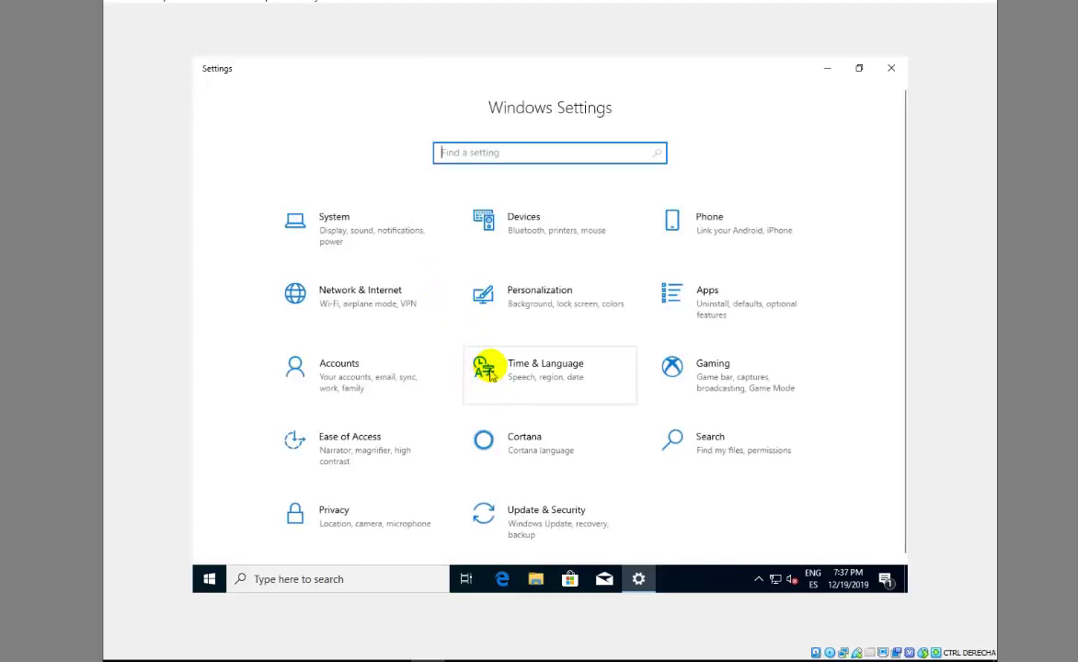
pyautogui.click(555, 370)
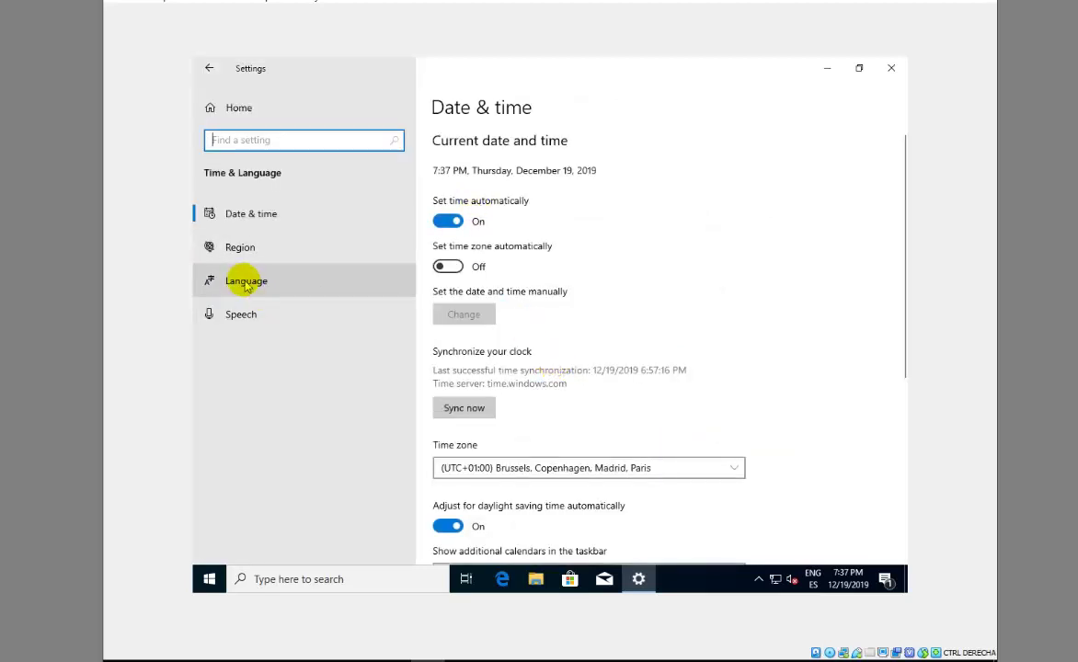
pyautogui.click(246, 285)
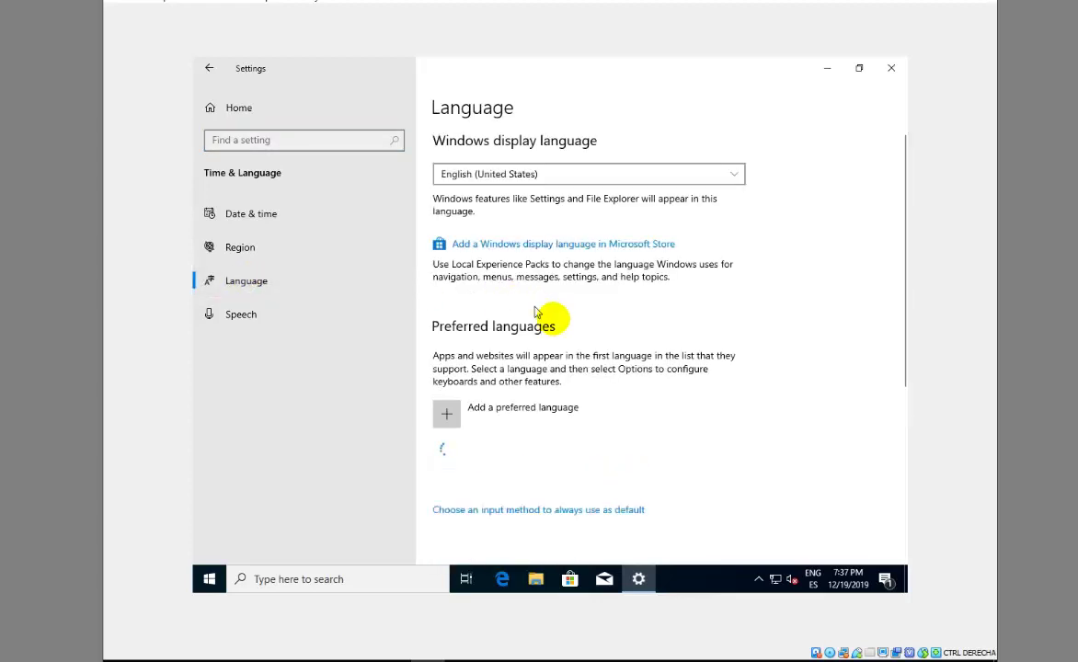
# - Check which Windows display languages can be chosen
pyautogui.click(714, 178)
pyautogui.click(713, 177)
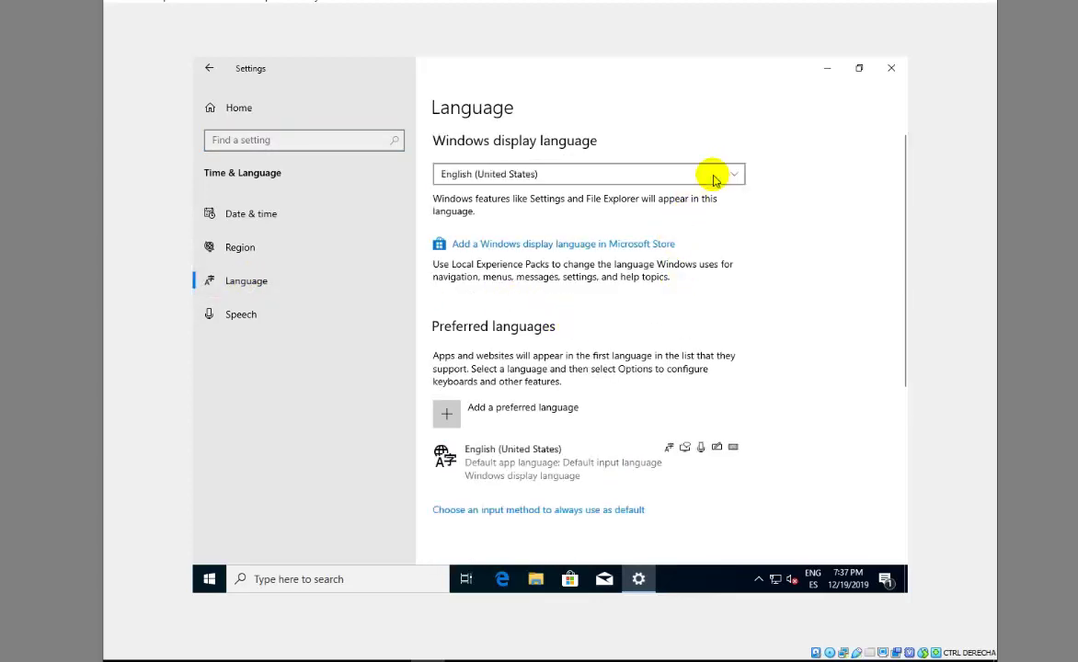
pyautogui.click(714, 177)
pyautogui.click(714, 177)
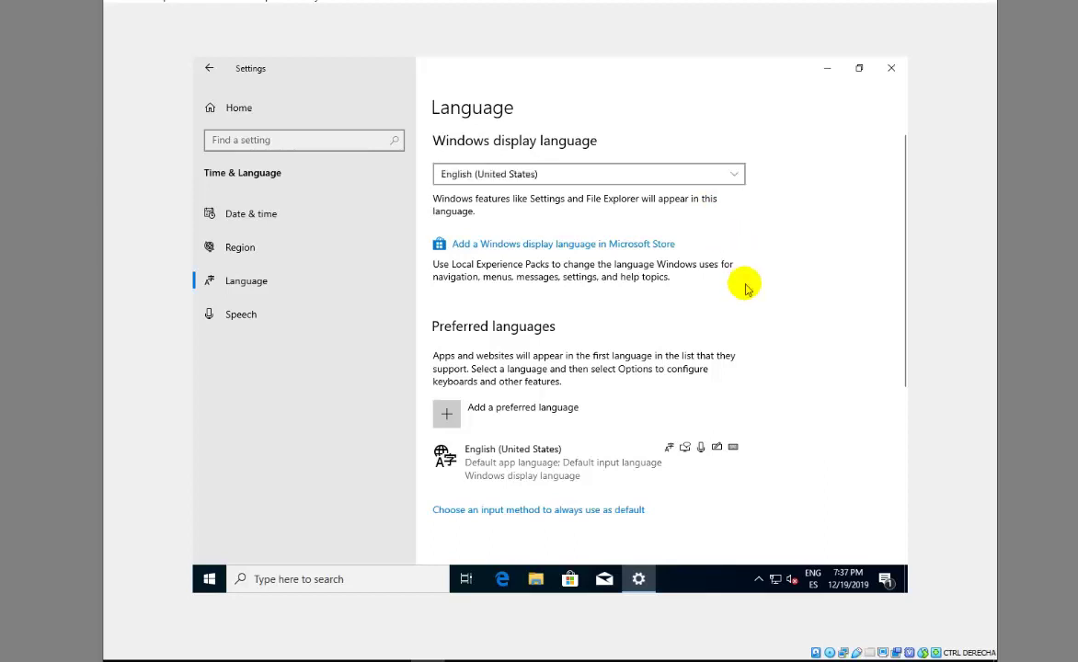
# - Start adding a preferred language and filter the installable languages by "espa"
pyautogui.scroll(-2, 743, 285)
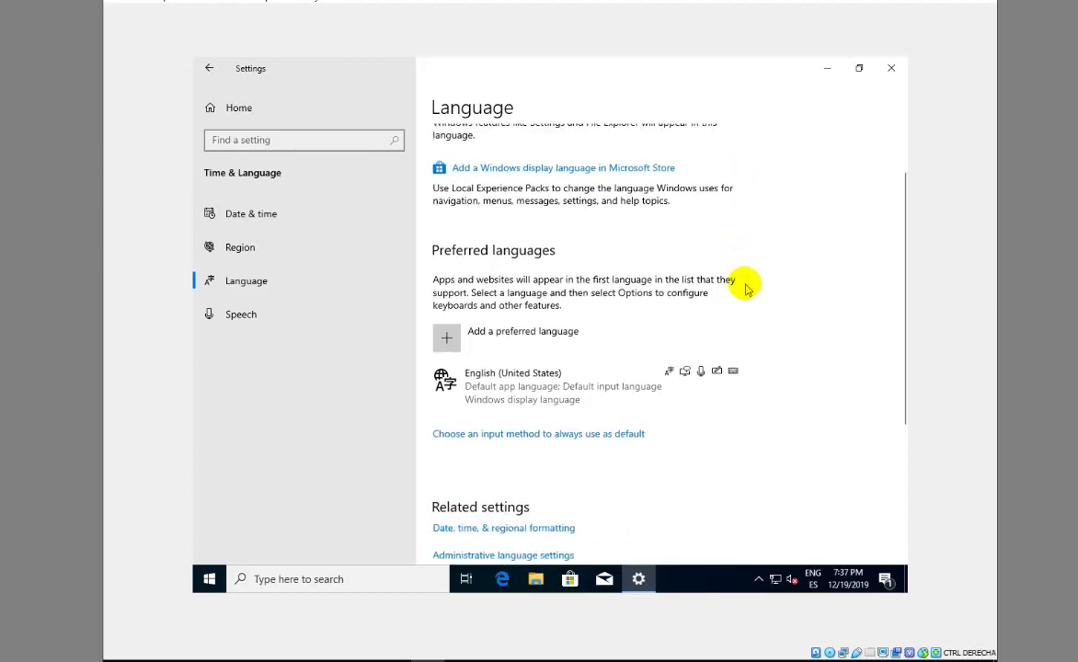
pyautogui.click(447, 340)
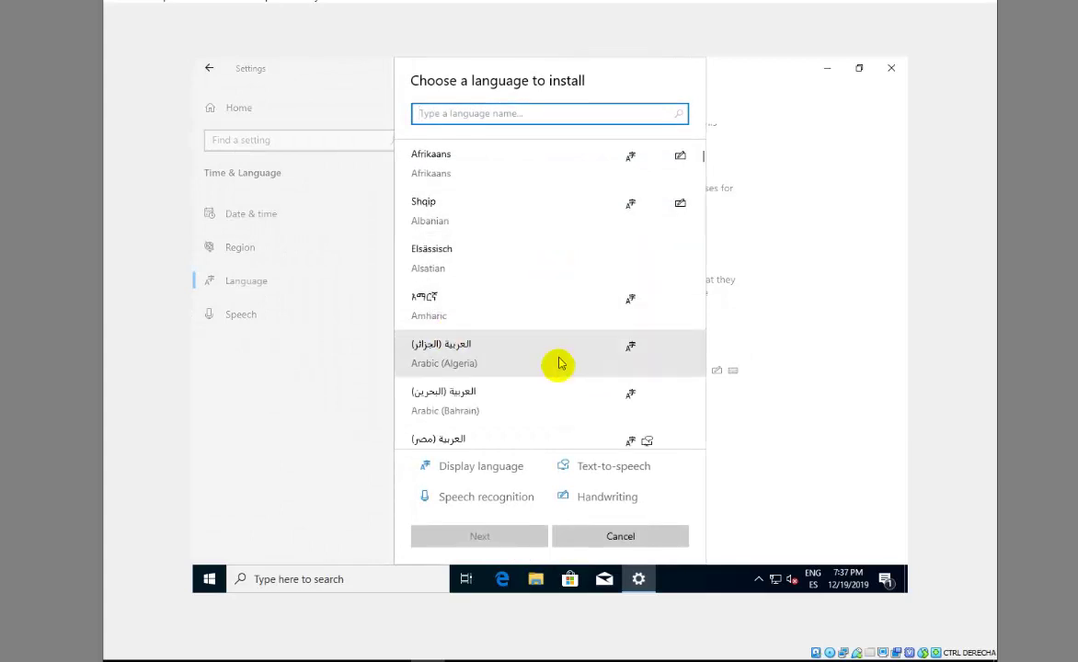
pyautogui.click(636, 538)
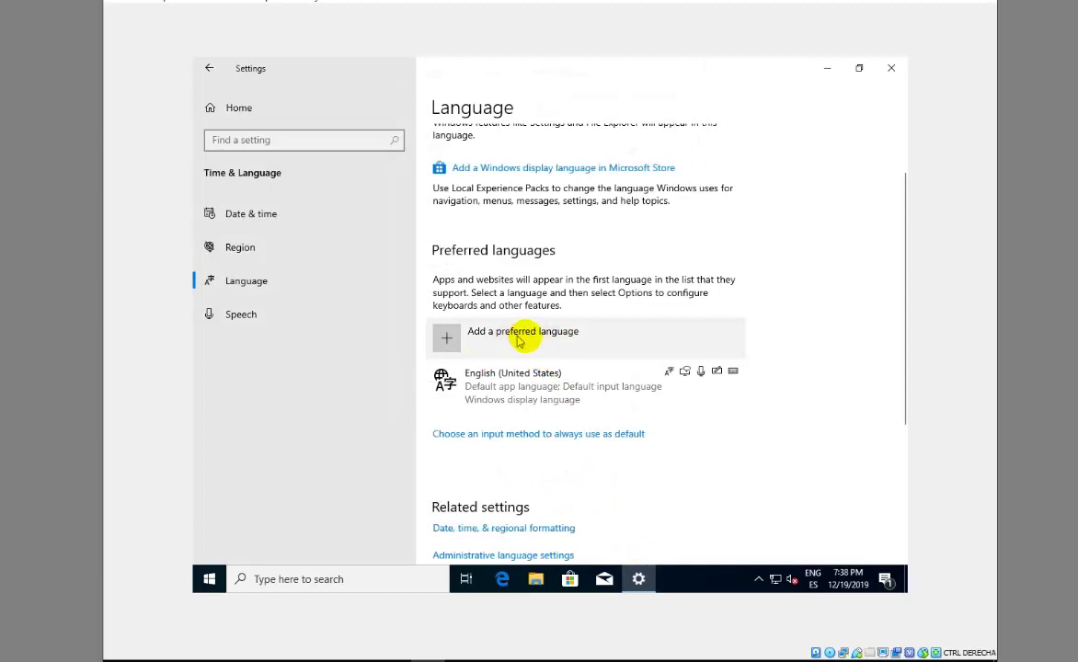
pyautogui.click(447, 335)
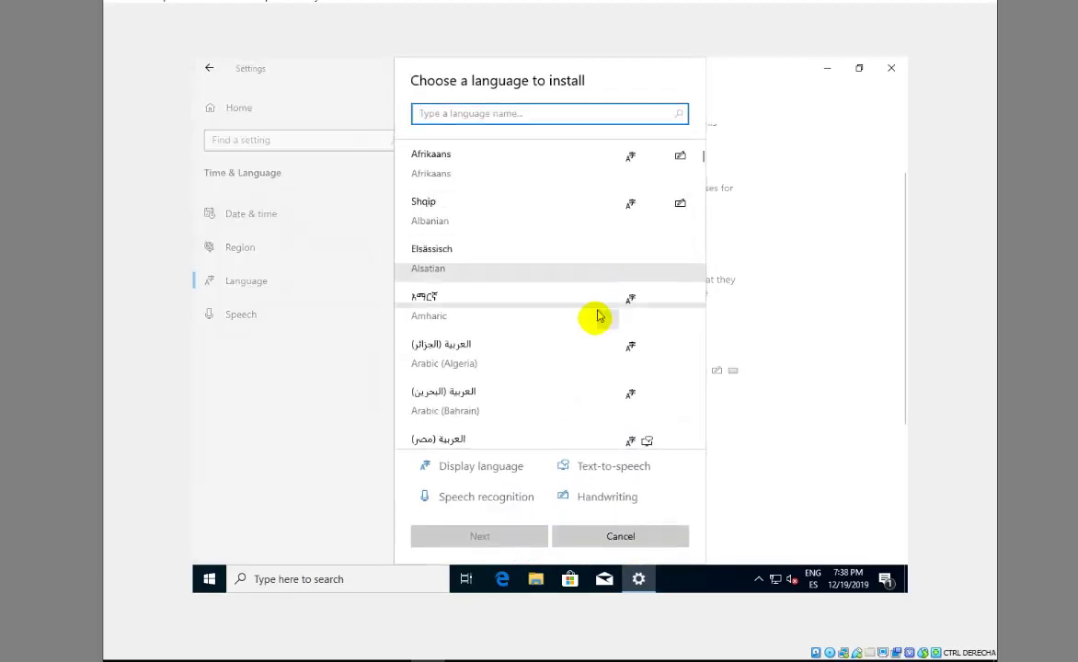
pyautogui.scroll(-1, 590, 372)
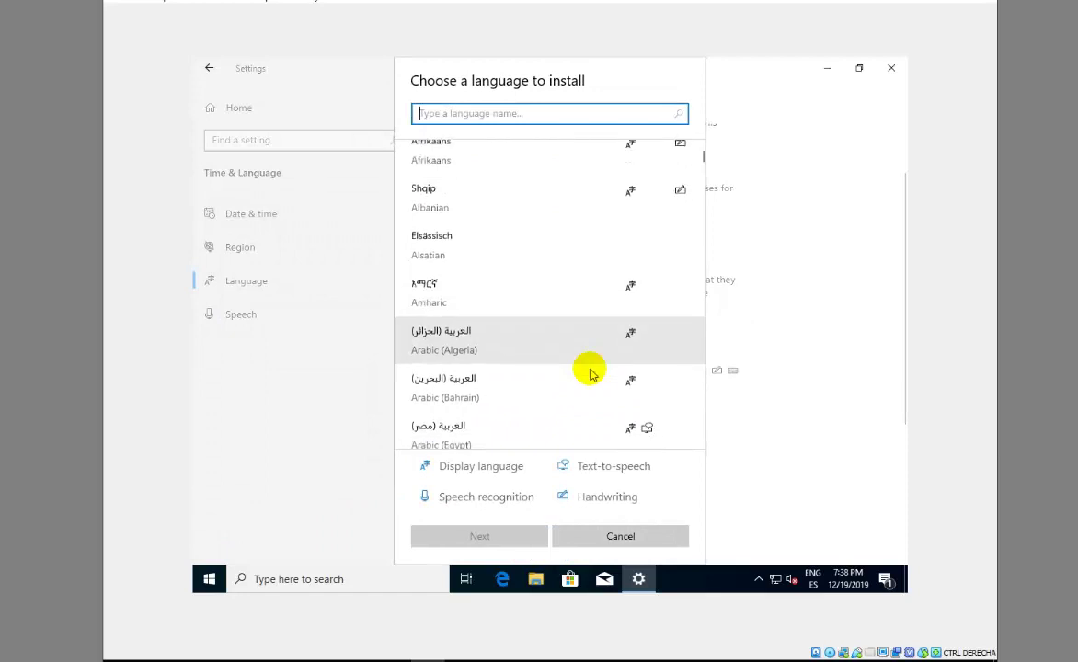
pyautogui.scroll(-5, 591, 372)
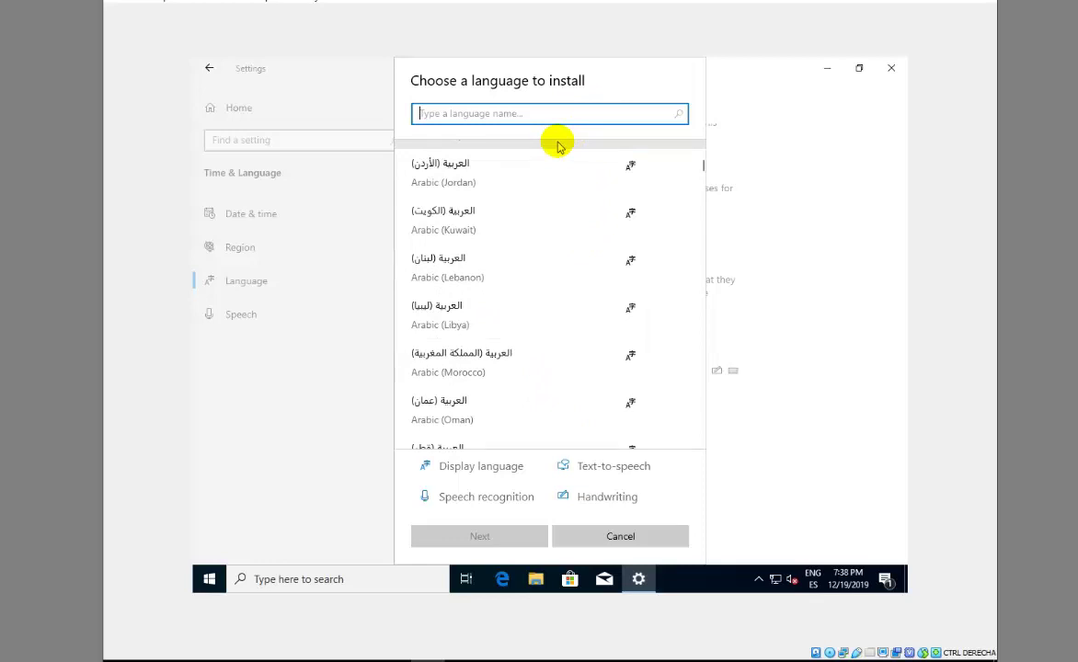
pyautogui.write('espa')
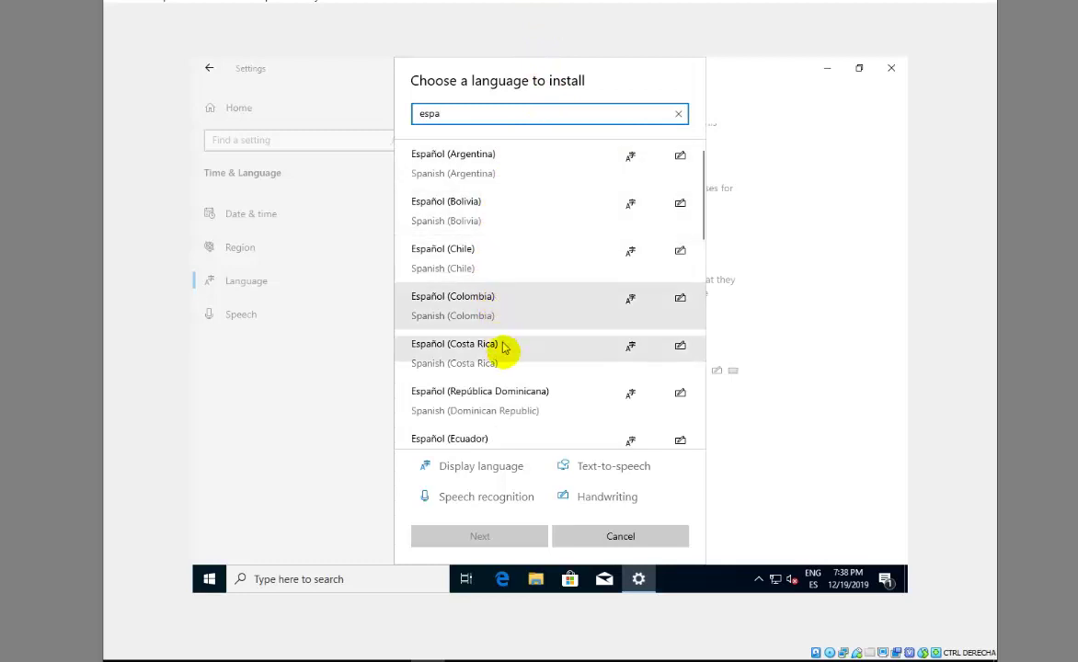
# - Choose Español (España) and install its language pack and preselected features, keeping it set as the display language
pyautogui.scroll(-4, 519, 357)
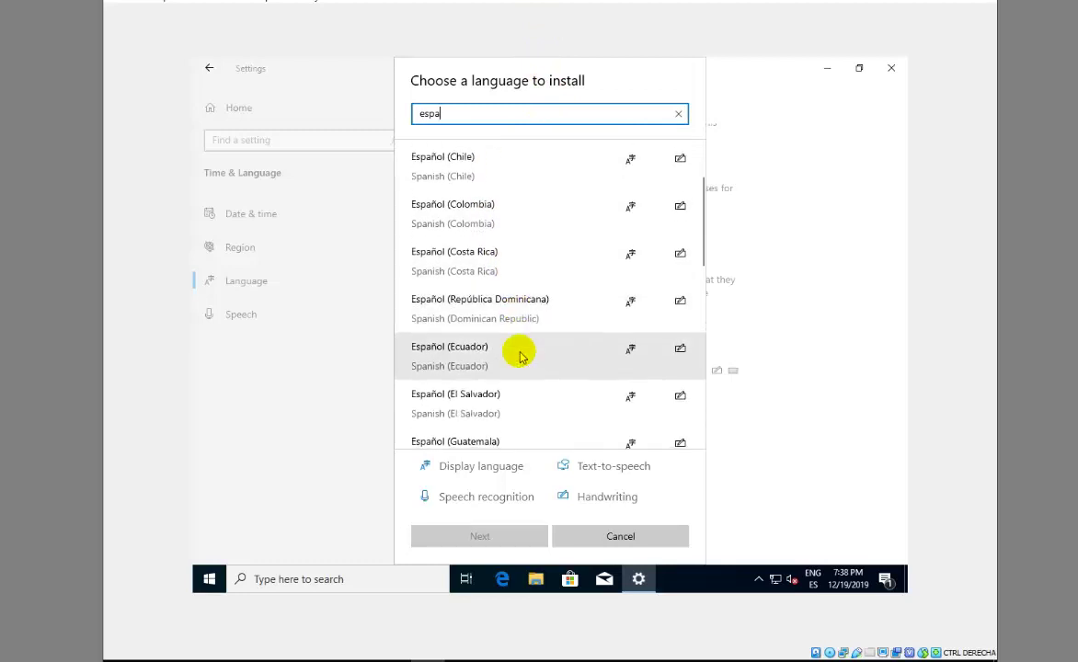
pyautogui.scroll(-1, 519, 357)
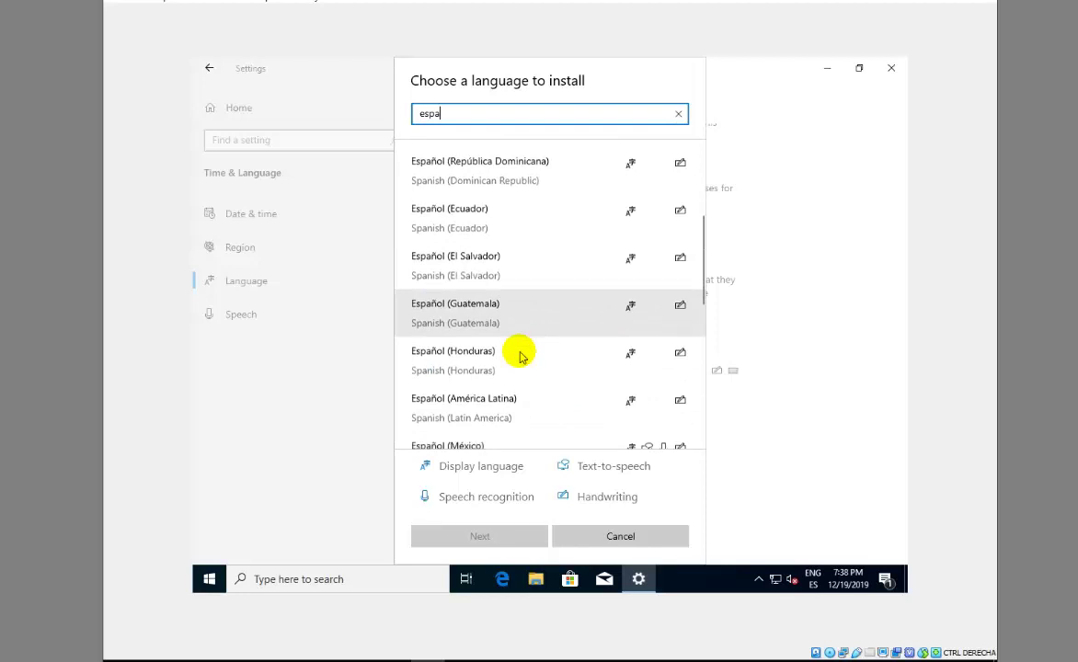
pyautogui.scroll(-9, 519, 357)
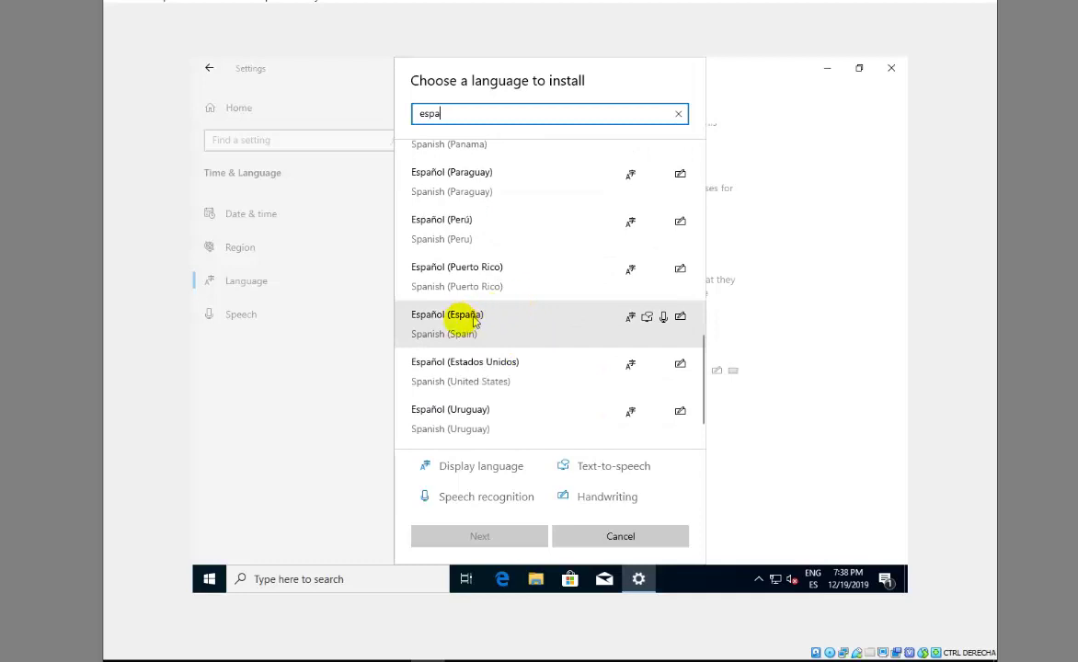
pyautogui.click(453, 324)
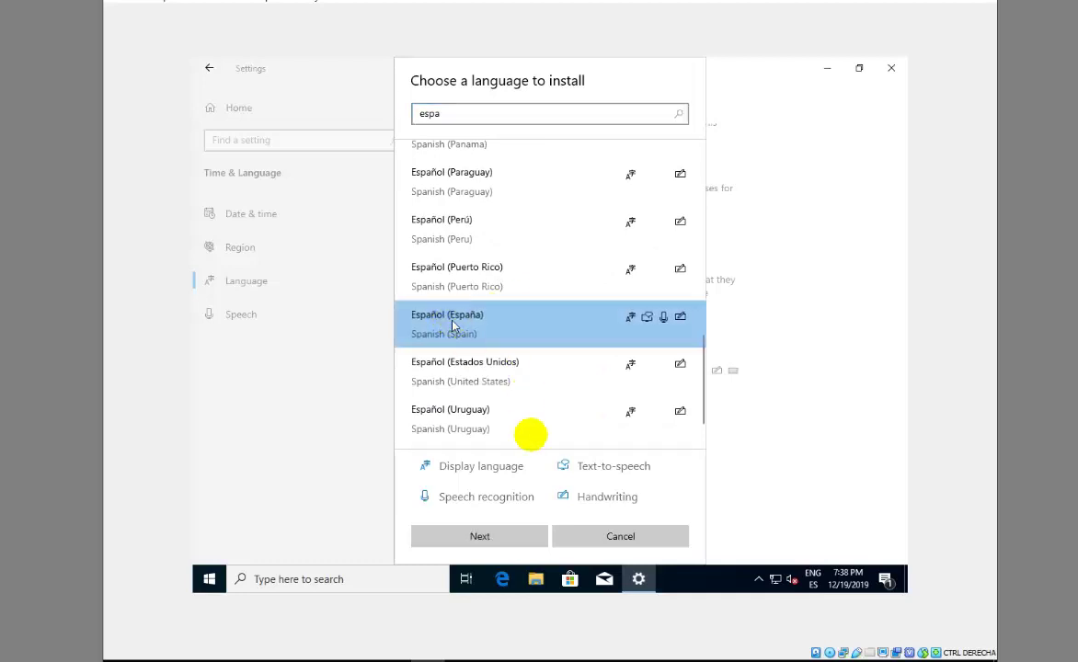
pyautogui.click(469, 537)
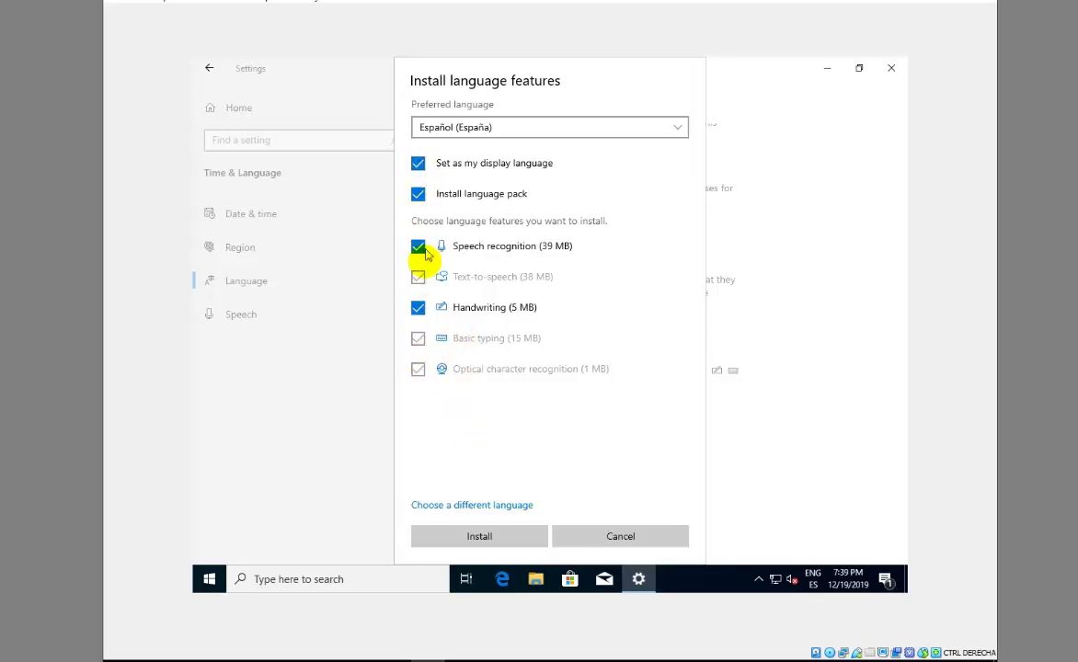
pyautogui.click(480, 537)
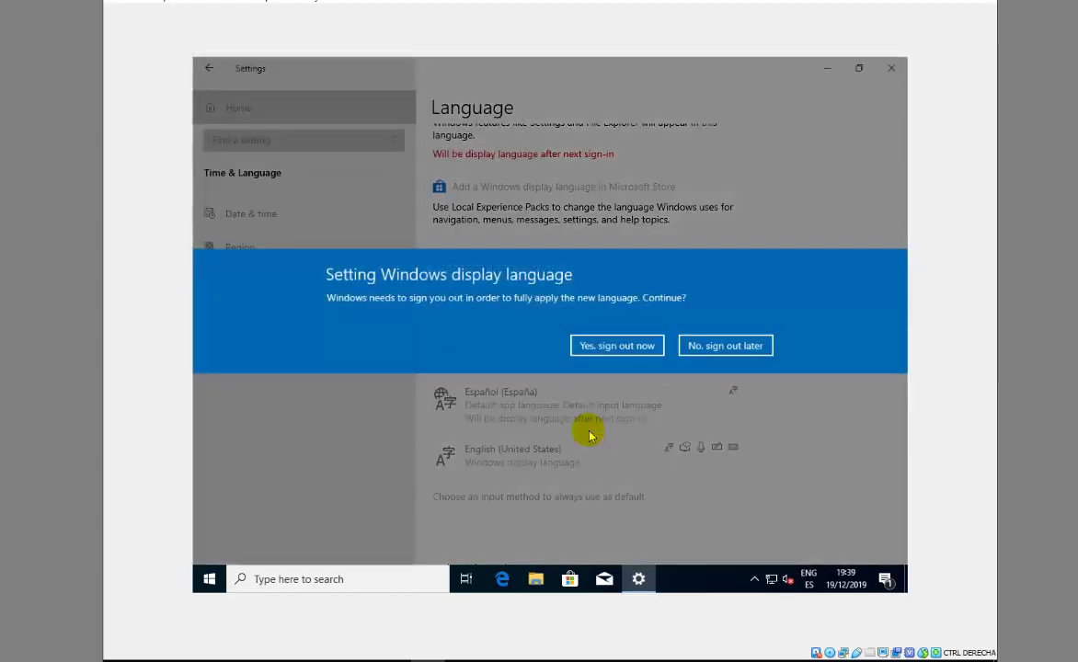
# - Sign out now to apply the display language, and send Ctrl-Alt-Del to the virtual machine to reach the sign-in screen
pyautogui.click(614, 346)
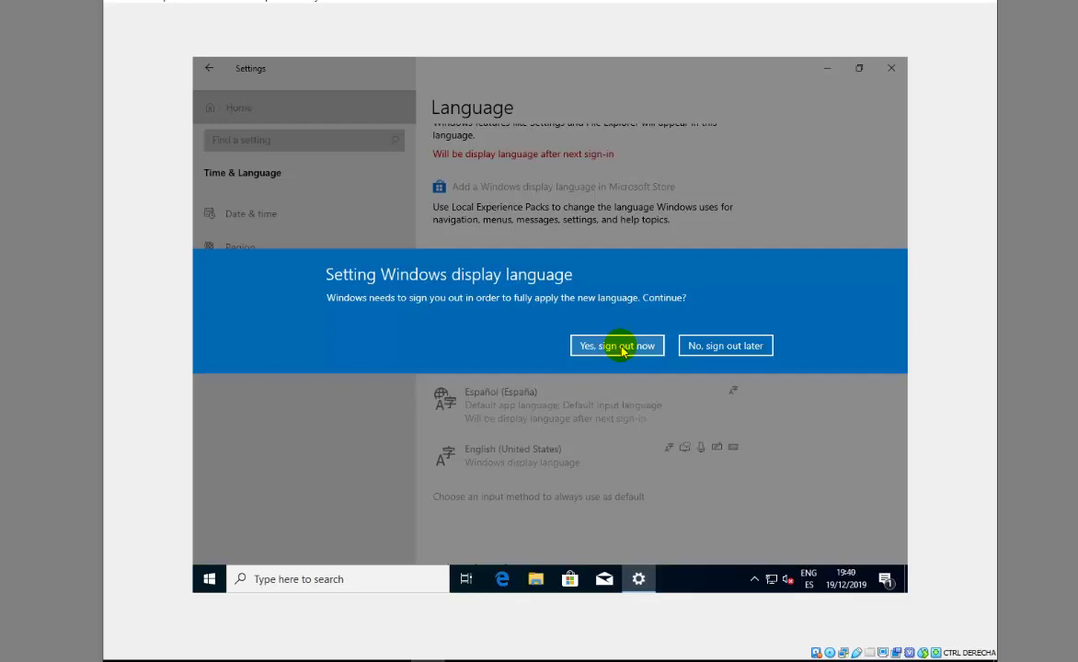
pyautogui.click(618, 346)
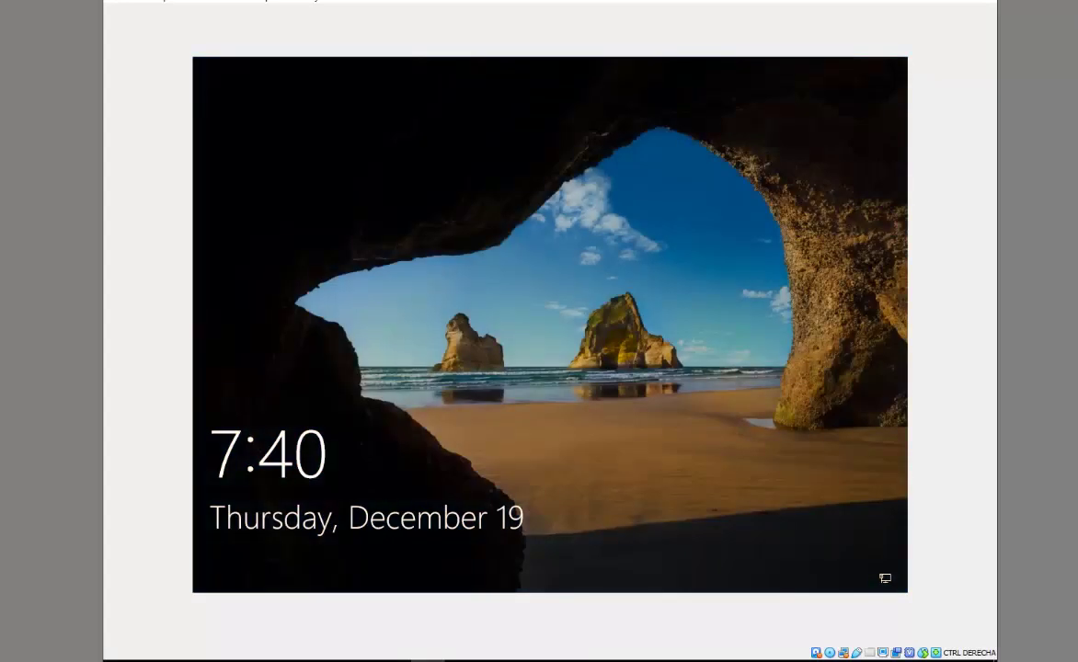
pyautogui.click(620, 177)
pyautogui.click(239, 2)
pyautogui.moveTo(282, 12)
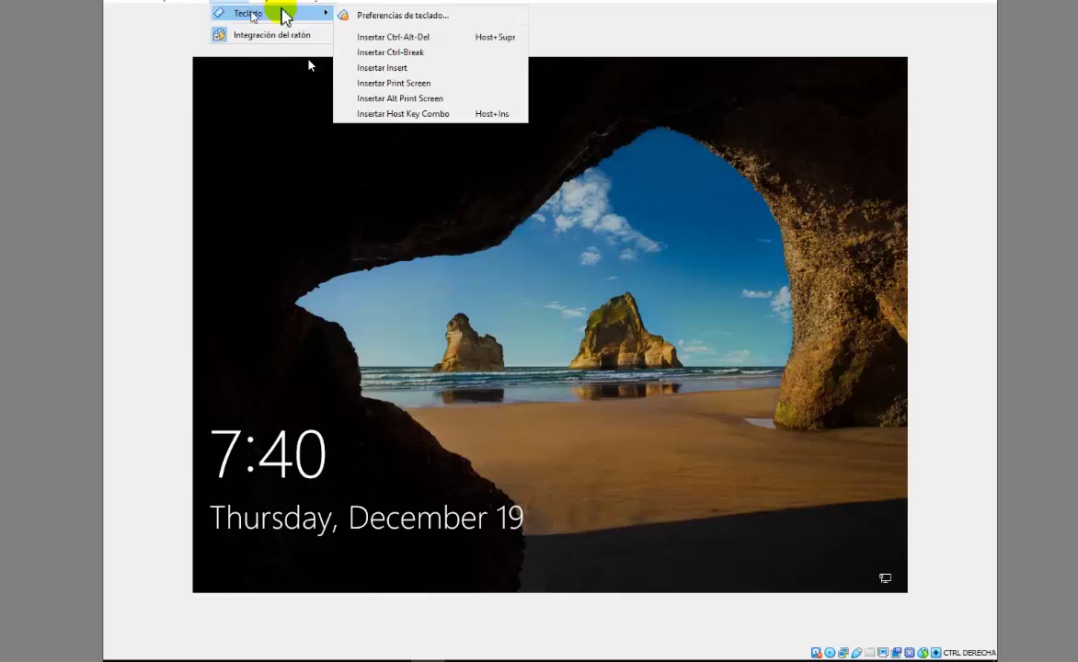
pyautogui.click(380, 35)
pyautogui.click(239, 3)
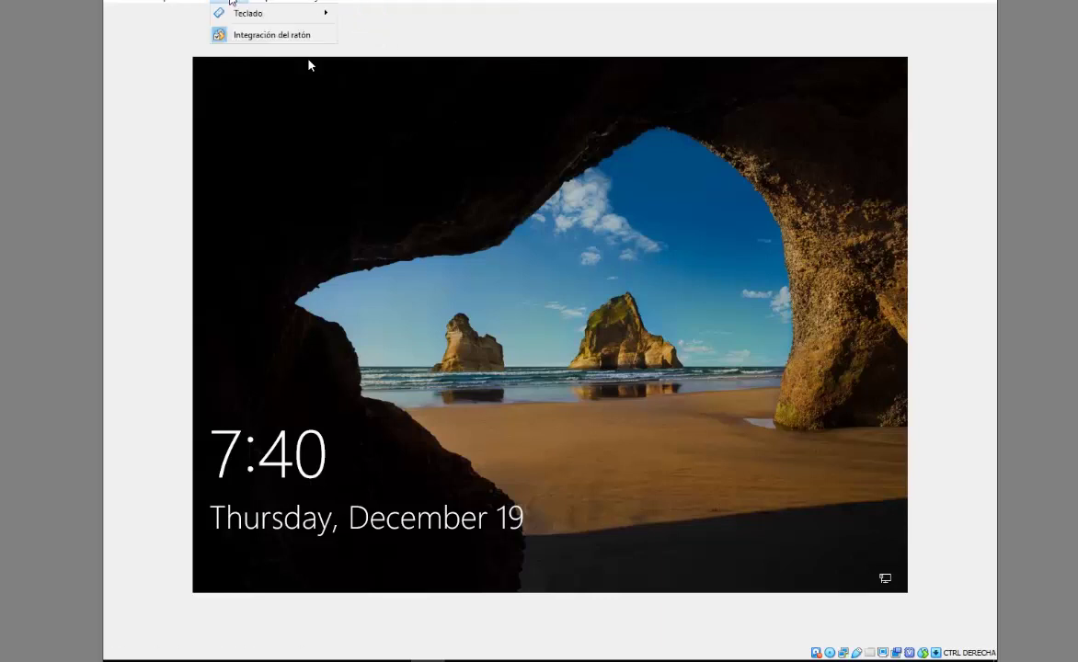
pyautogui.moveTo(275, 3)
pyautogui.moveTo(230, 3)
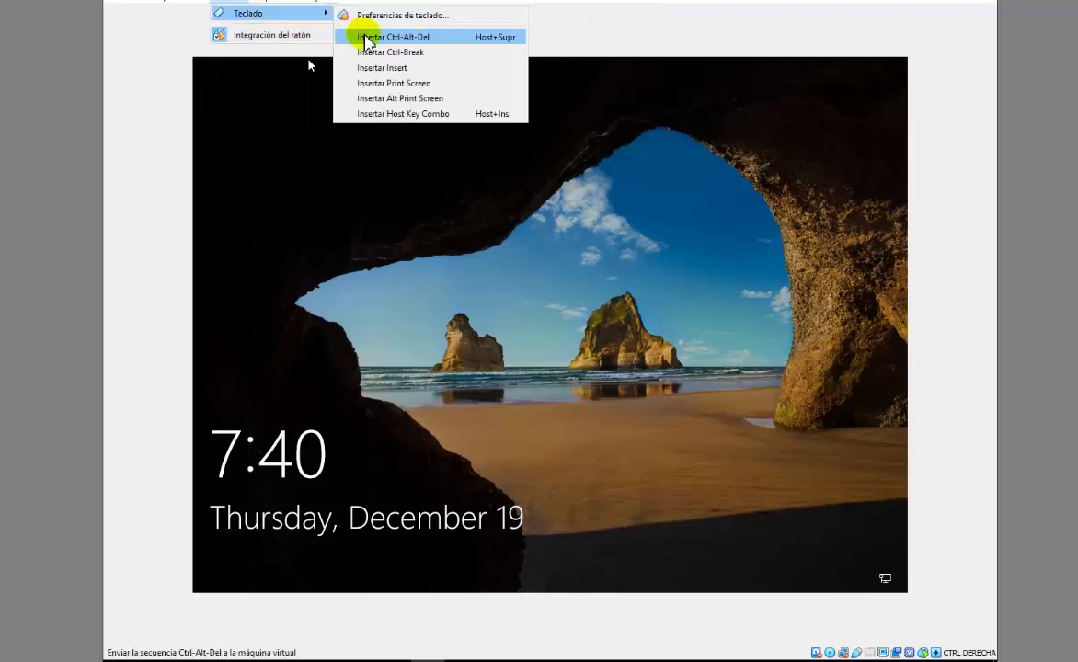
pyautogui.click(358, 37)
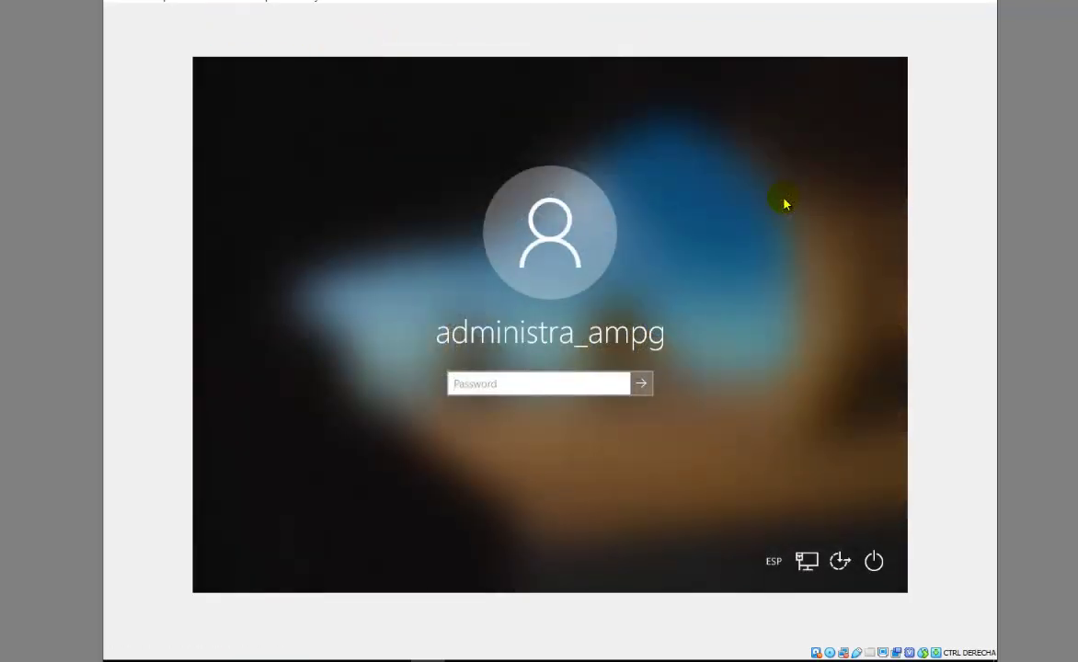
# - Sign in with the account password and open the Start menu
pyautogui.write('aaaaaaaa')
pyautogui.press('Return')
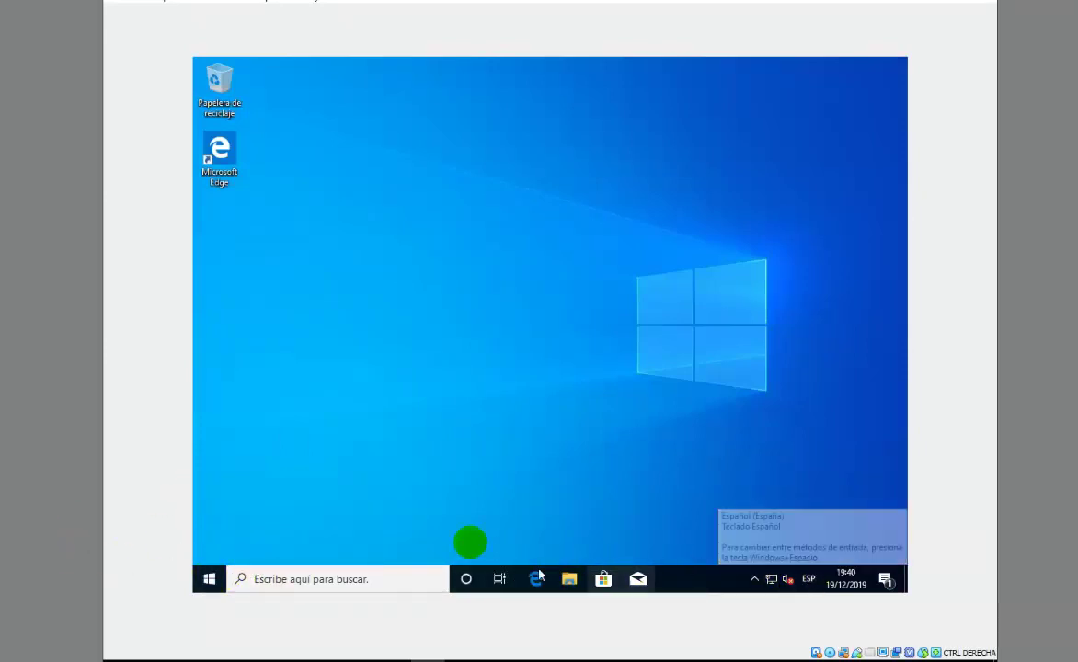
pyautogui.click(211, 580)
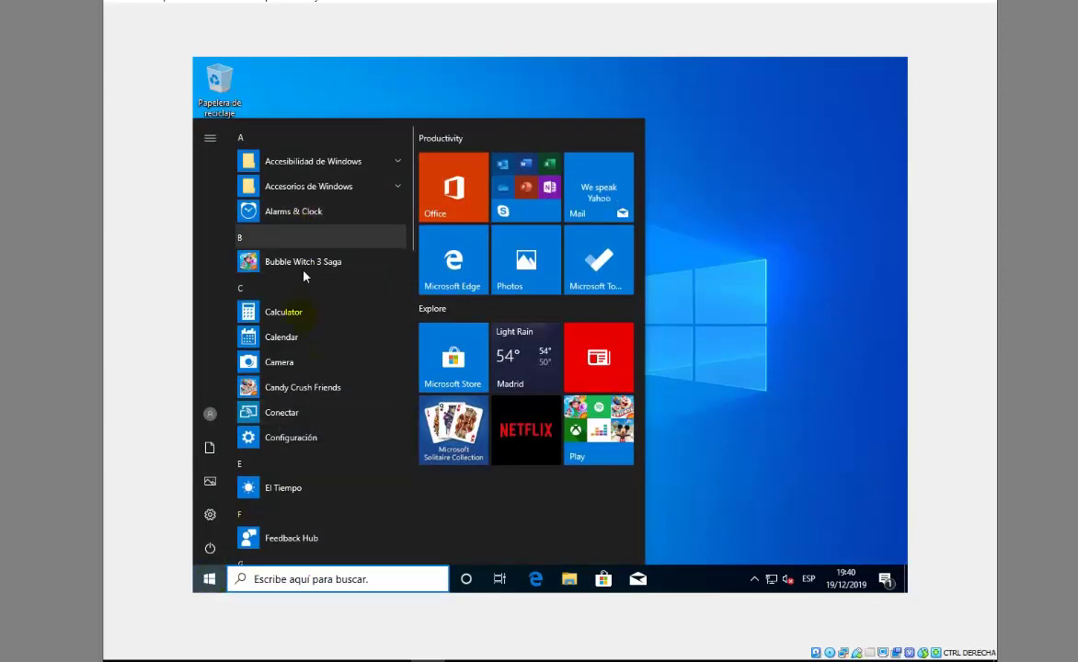
# - Check the display language in Windows Settings and in File Explorer, closing each window after viewing it
pyautogui.click(208, 517)
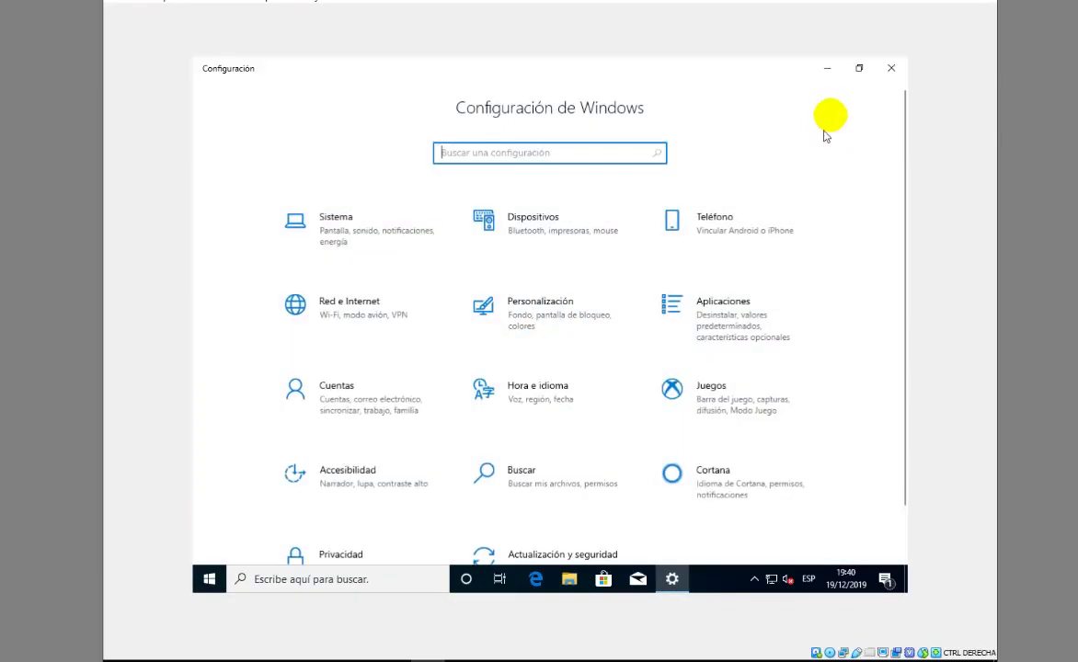
pyautogui.click(891, 68)
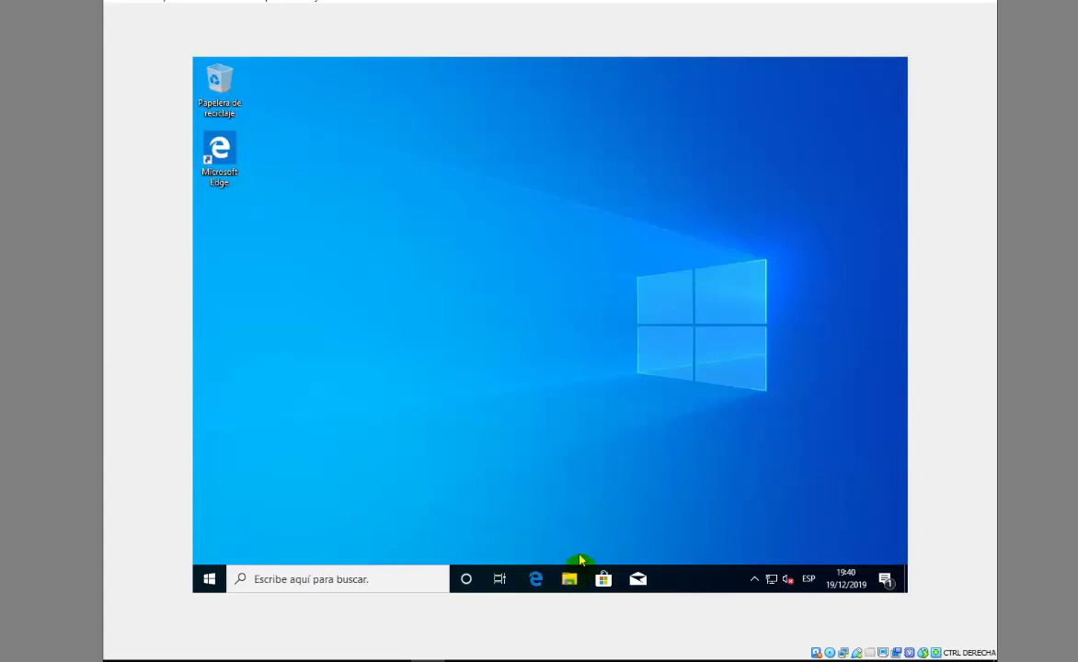
pyautogui.click(570, 576)
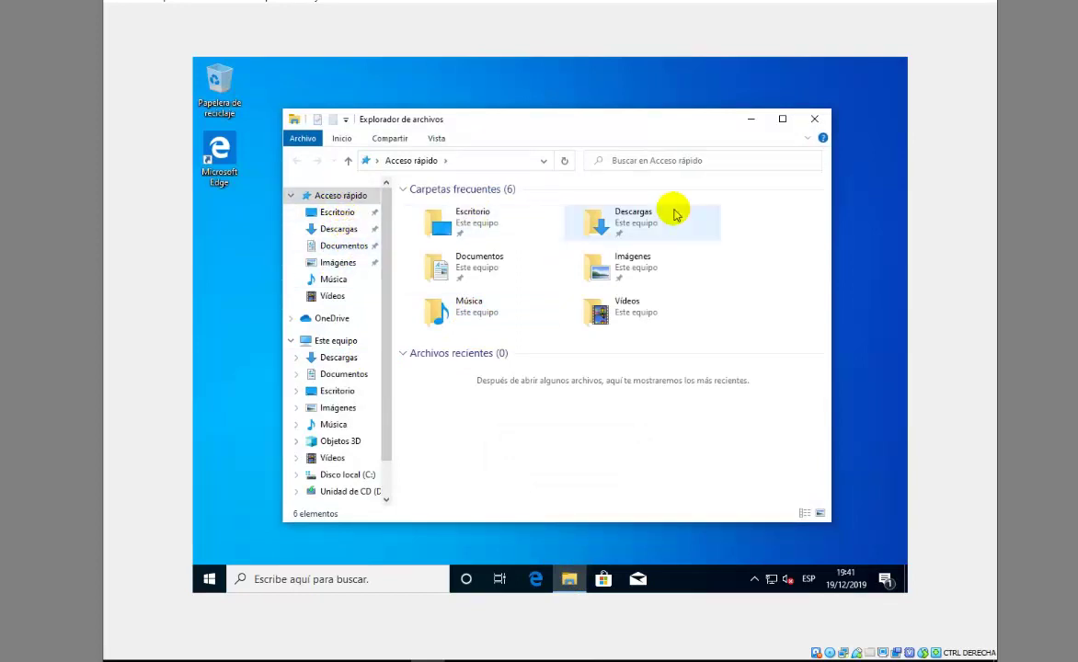
pyautogui.click(814, 119)
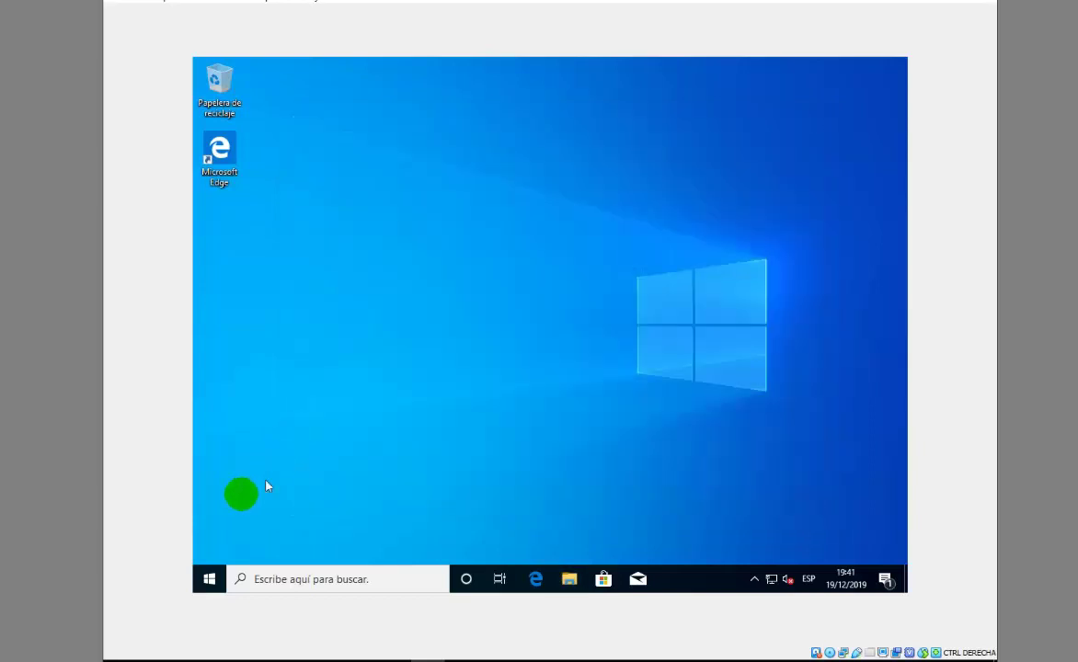
# - Review the language of the app names in the Start menu's app list, and close the Start menu
pyautogui.click(210, 578)
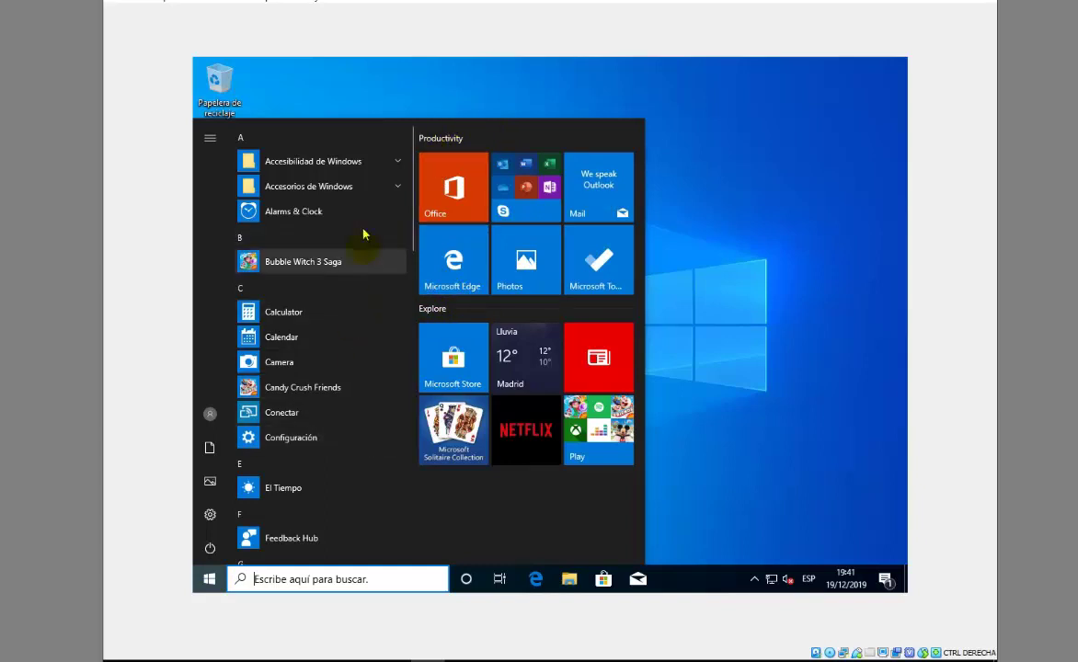
pyautogui.scroll(-5, 365, 340)
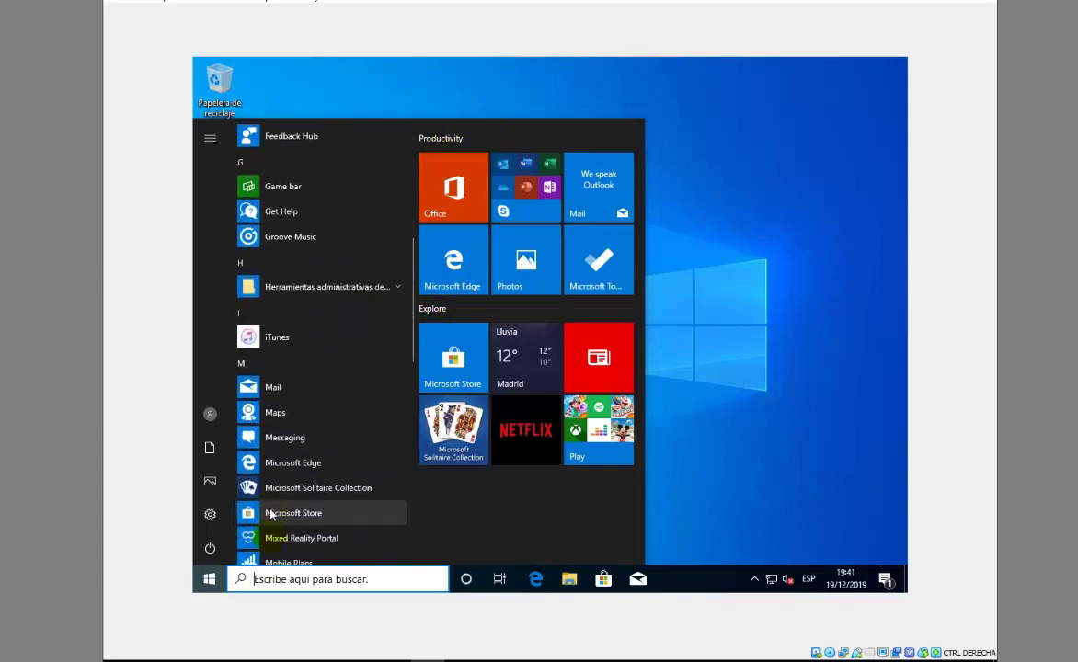
pyautogui.scroll(-3, 299, 453)
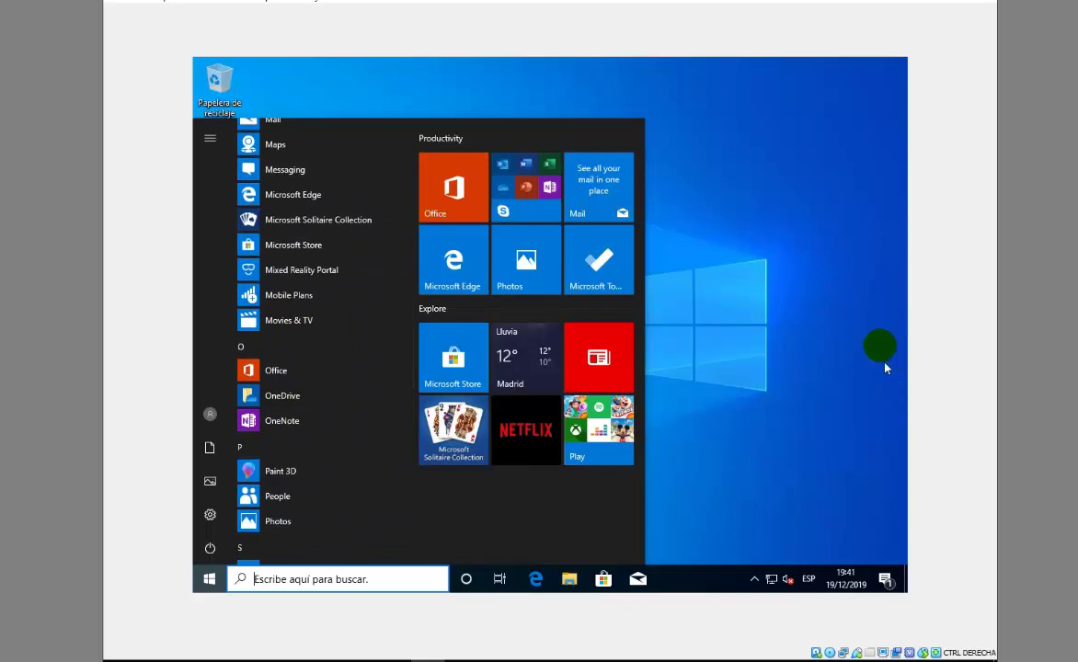
pyautogui.click(839, 336)
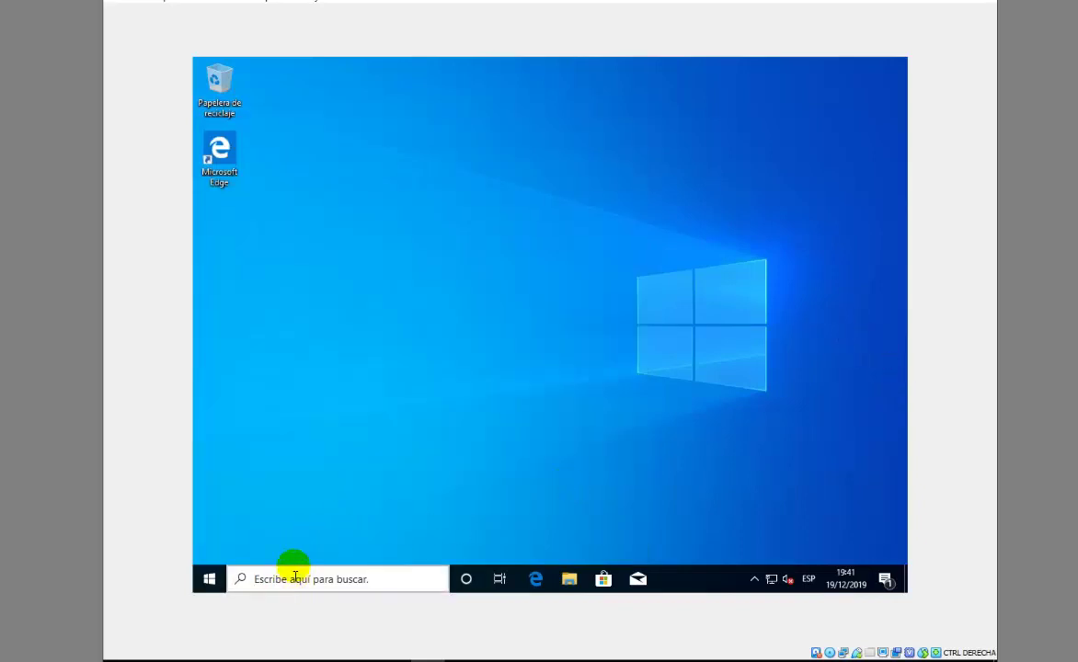